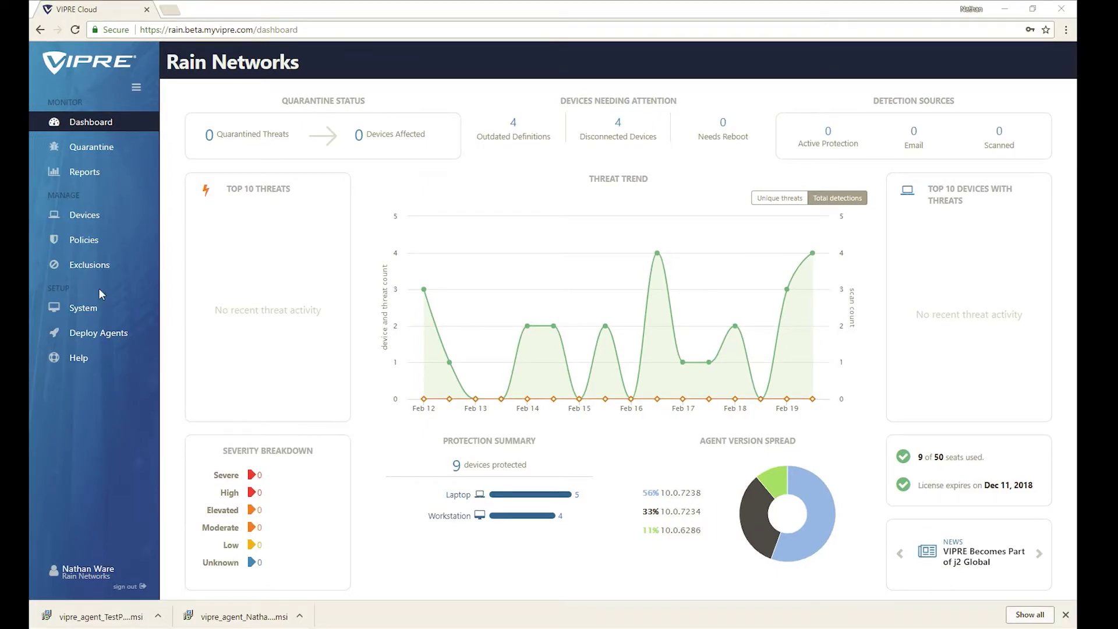
Step: Start a new custom exclusion list named "My Exclusion List"
left_click(98, 269)
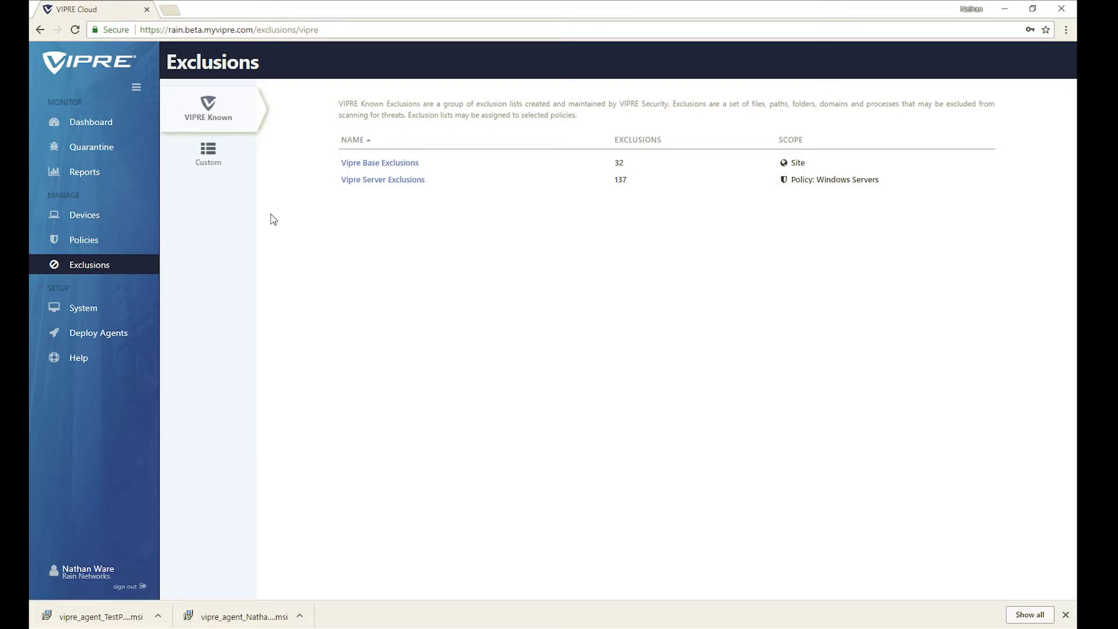
left_click(210, 161)
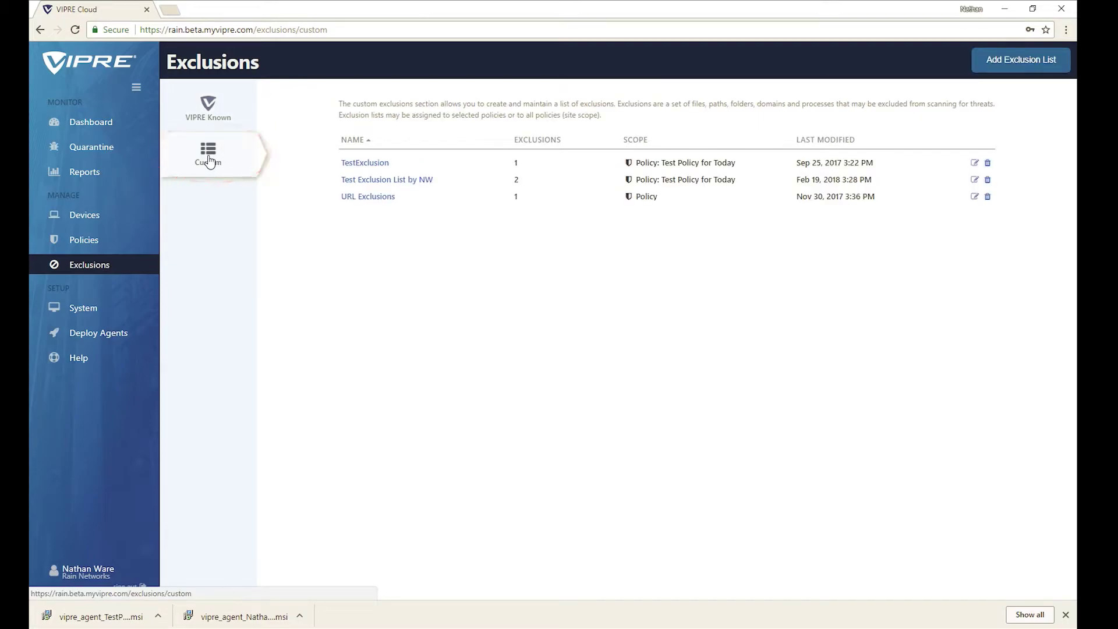
left_click(1014, 64)
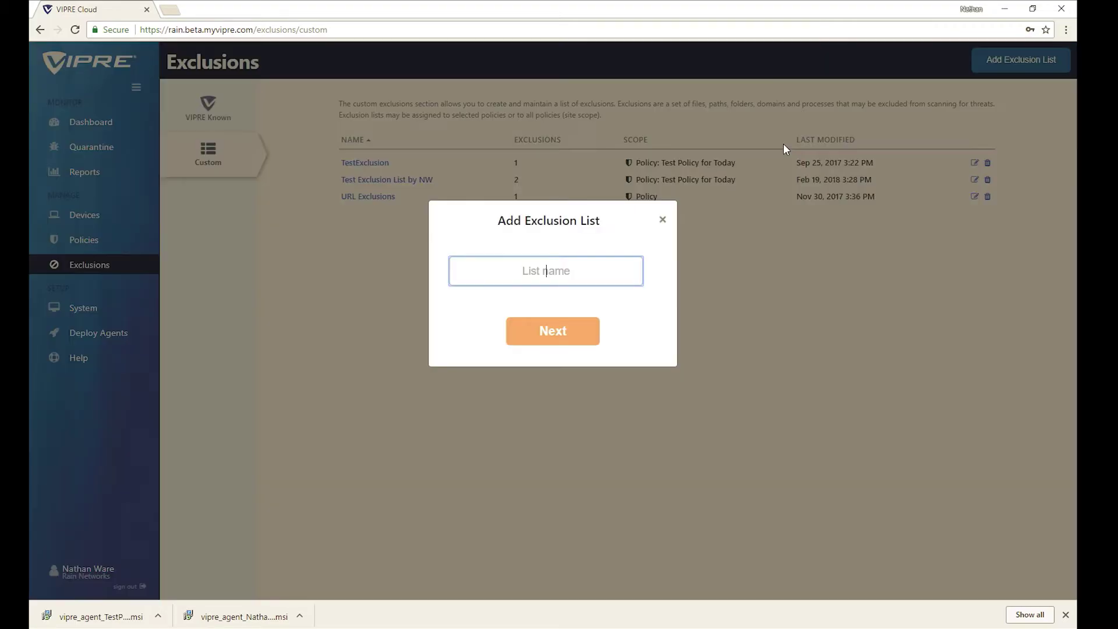
type("My Exclusion List")
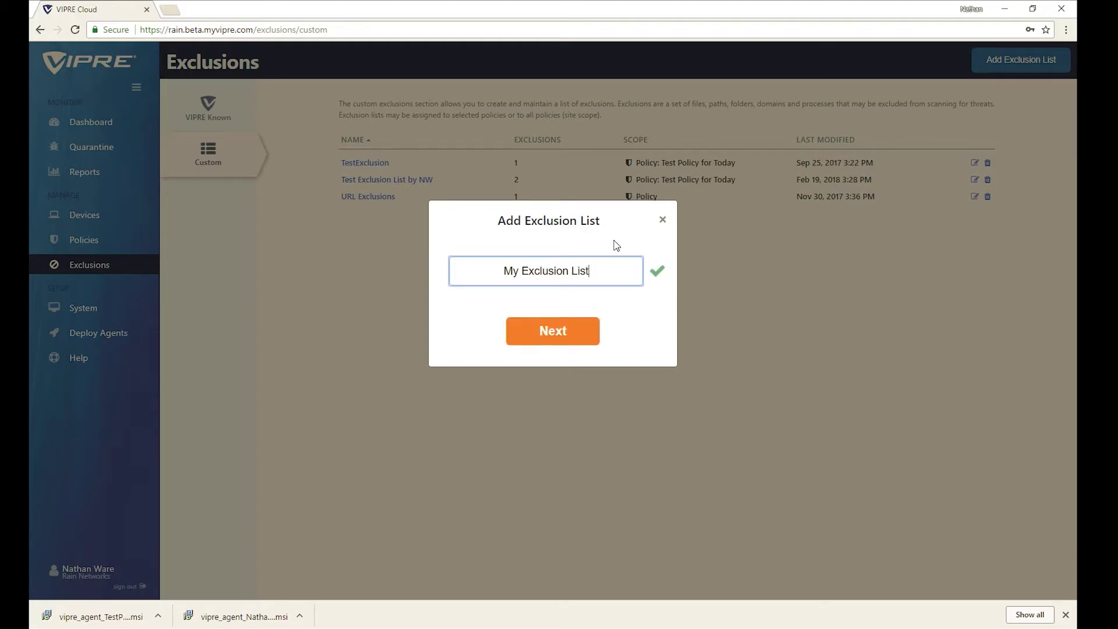
left_click(547, 331)
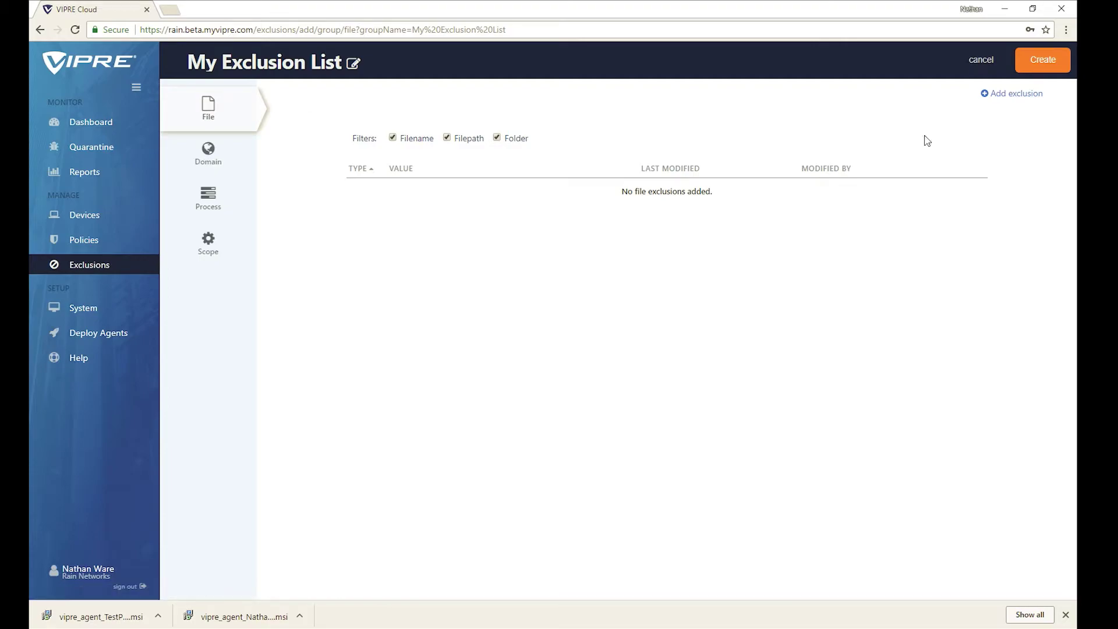
Step: Add a file exclusion with the Folder subtype and the value c:\sage\*.* to the list
left_click(1019, 97)
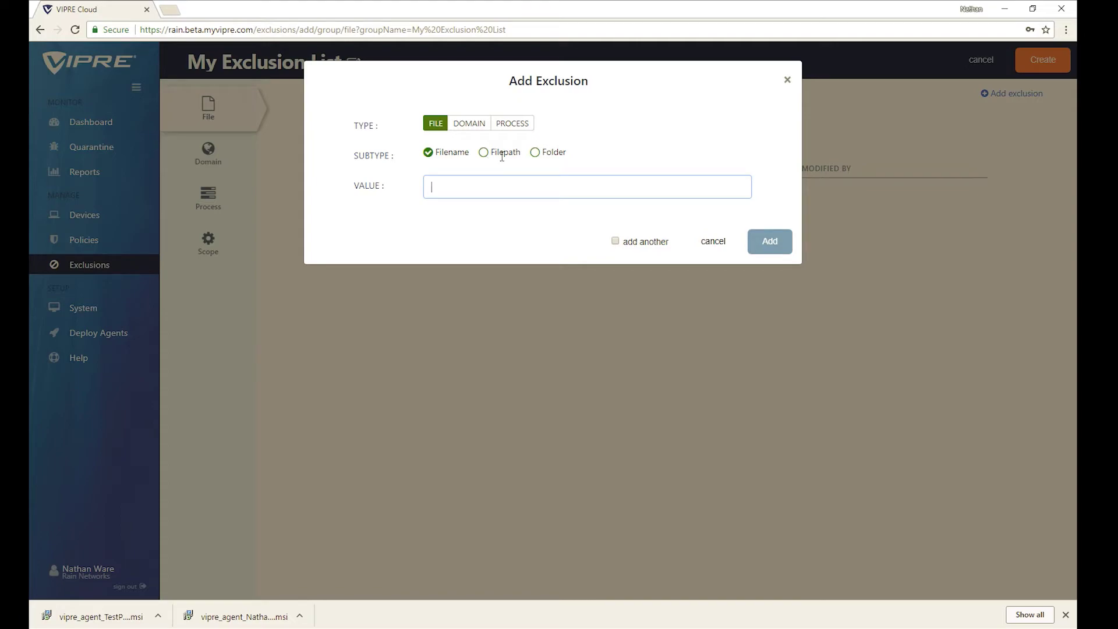
left_click(537, 154)
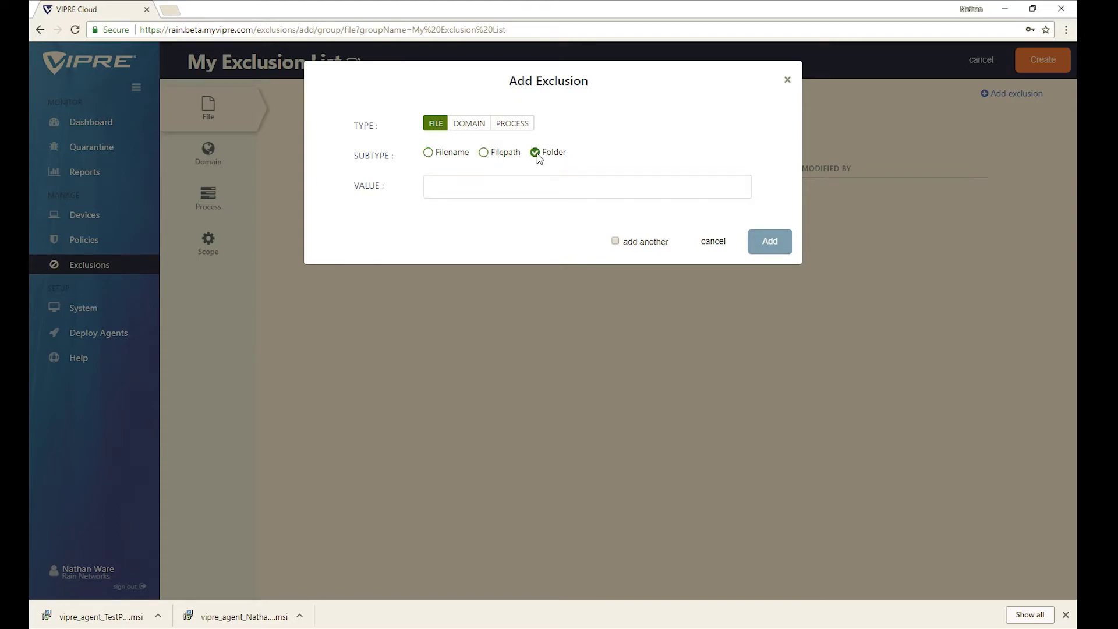
left_click(502, 189)
type("c")
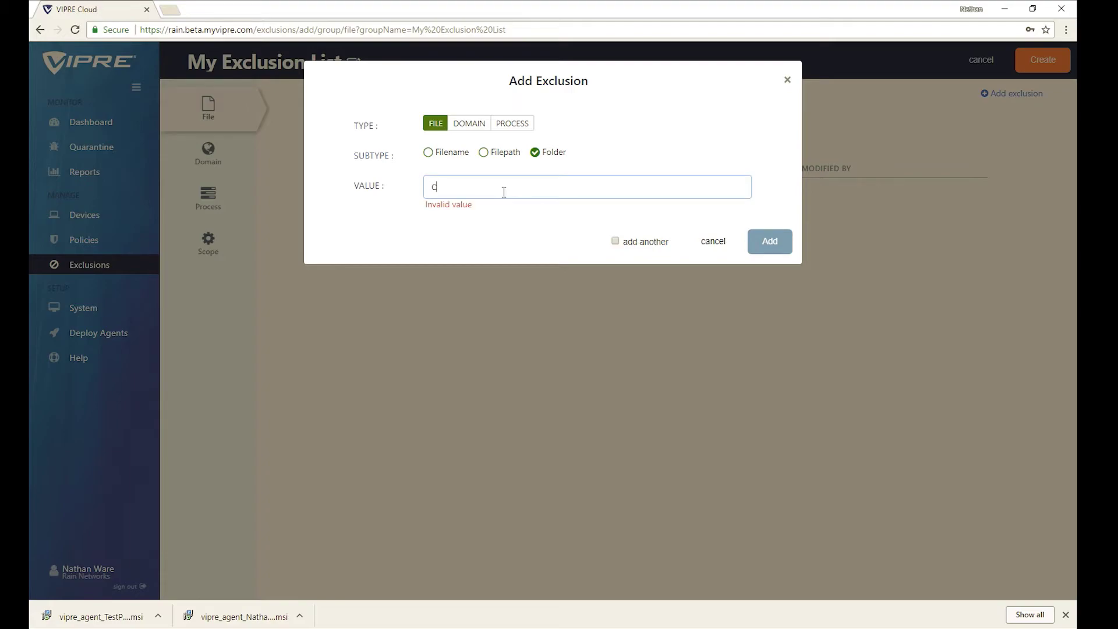
type(":\\sage")
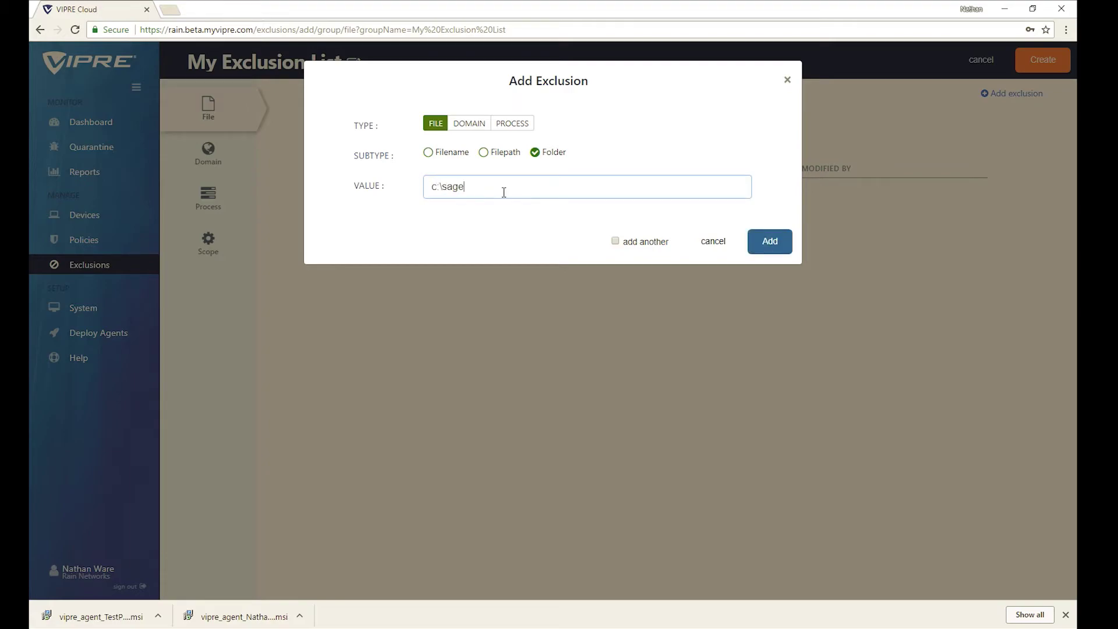
type("\\*.*")
left_click(769, 242)
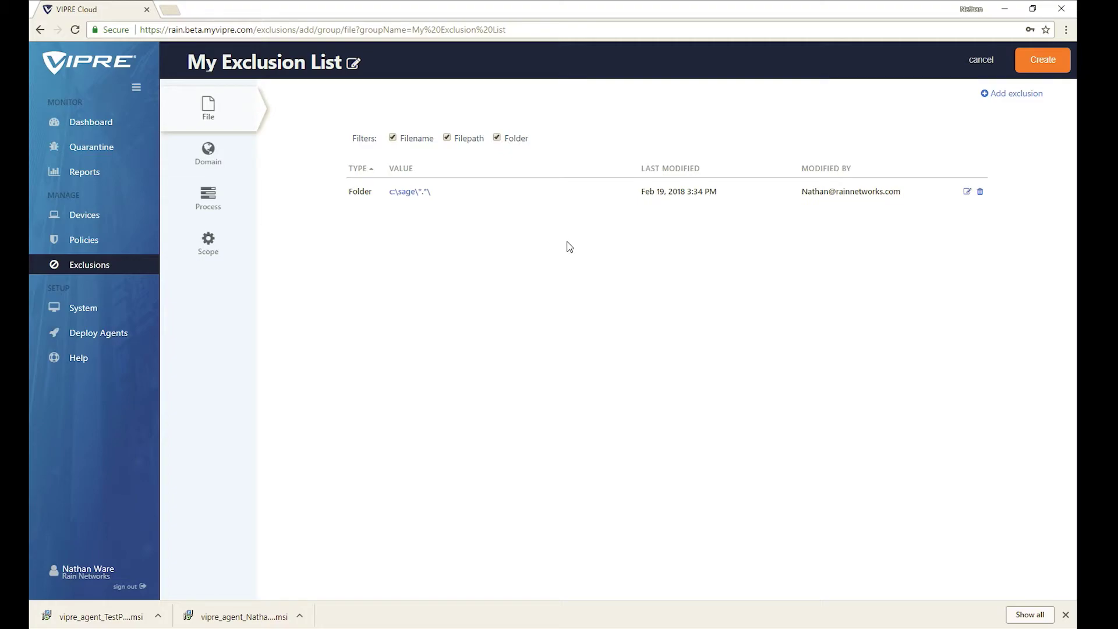
left_click(205, 159)
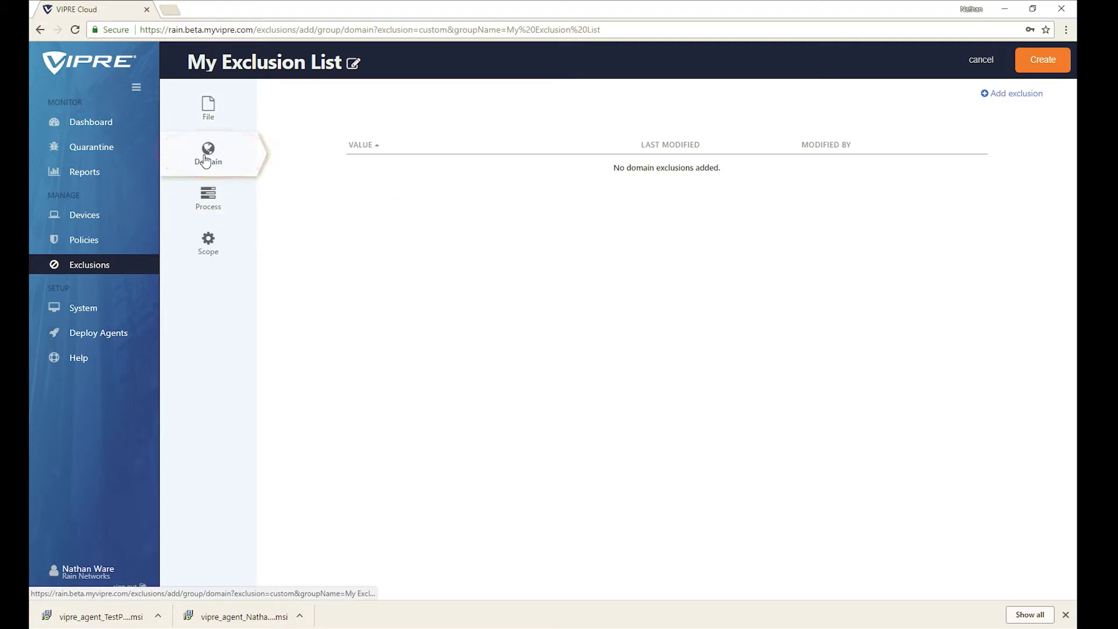
left_click(217, 206)
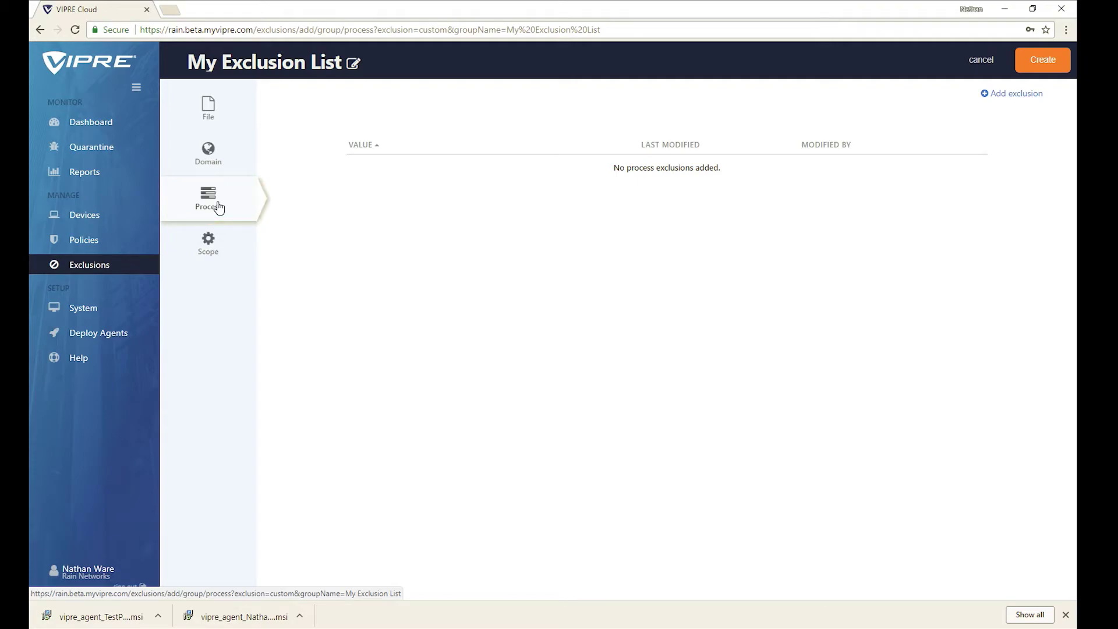
left_click(214, 164)
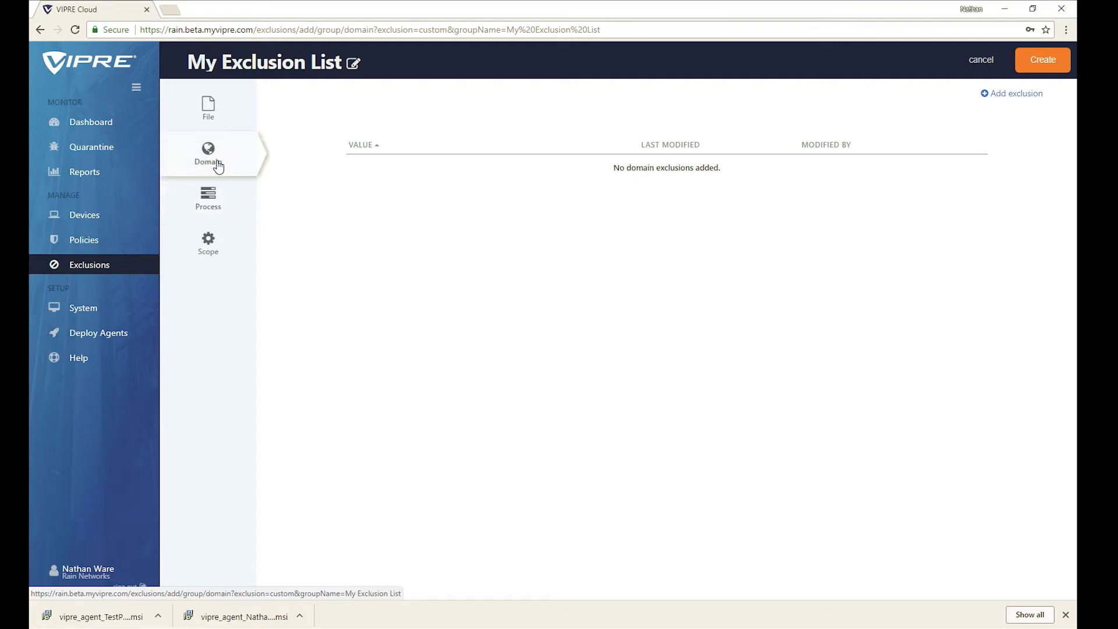
left_click(1032, 95)
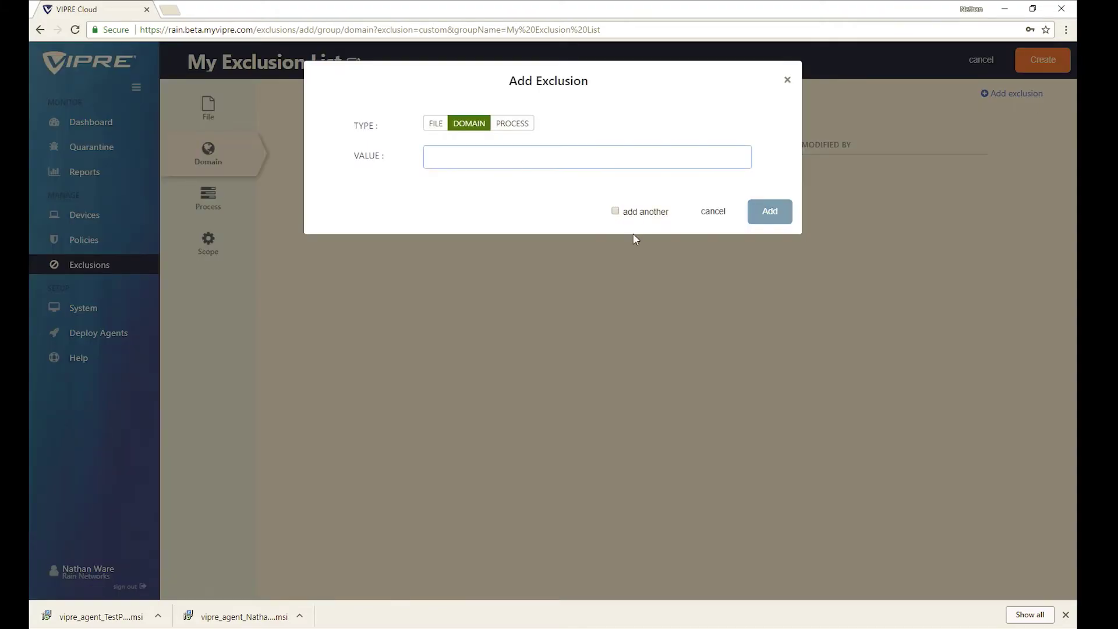
type("www.espn.com")
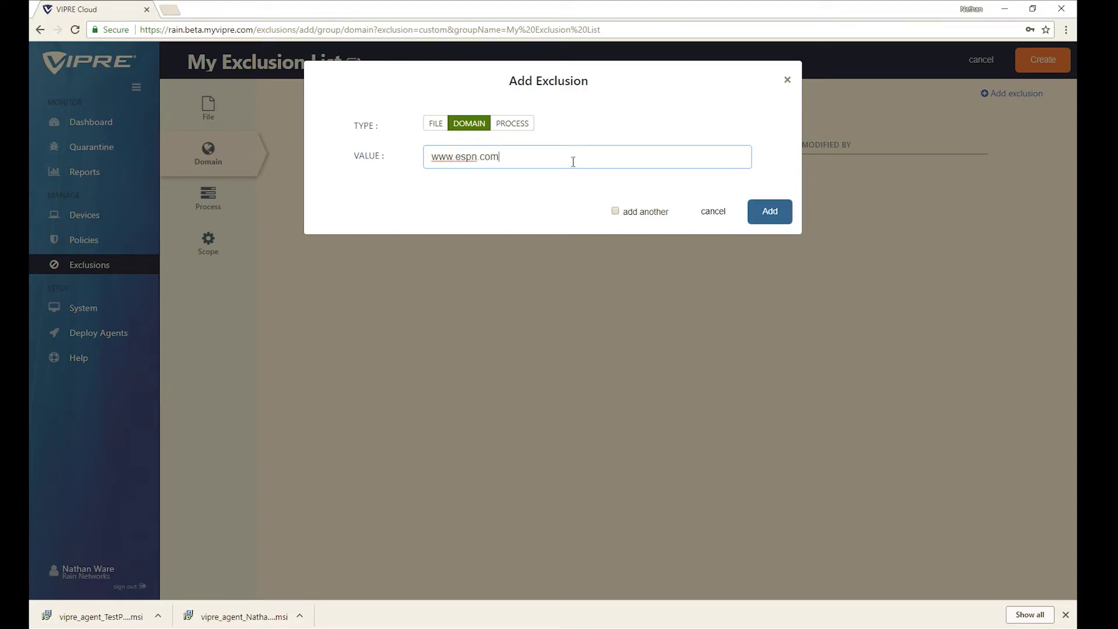
left_click(759, 201)
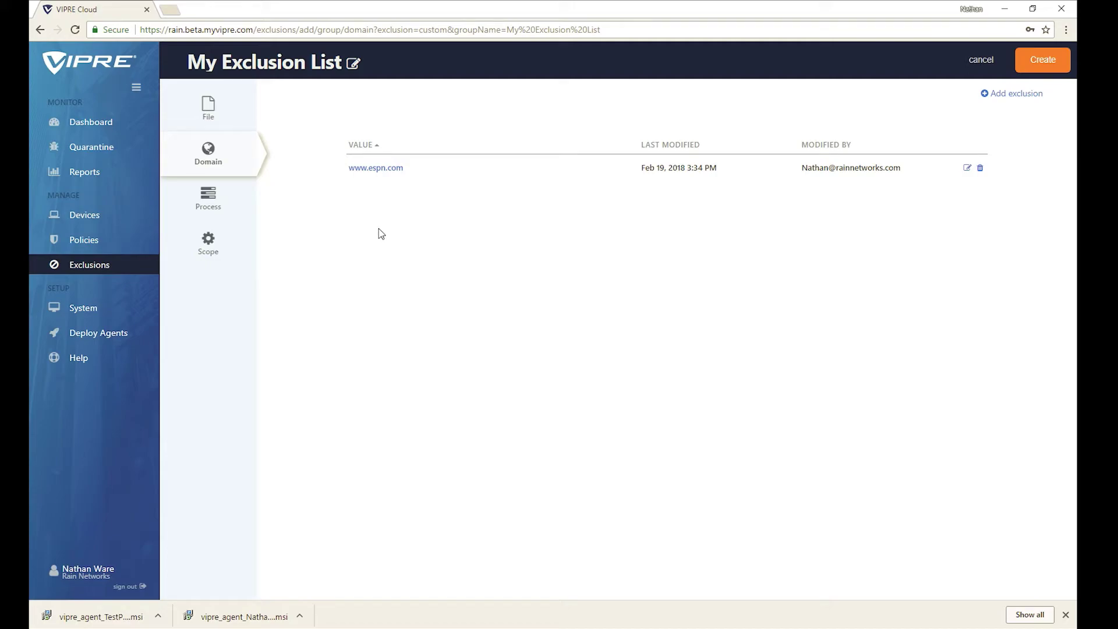
Step: Set the exclusion list's policy scope by associating it with "Test Policy for Today"
left_click(210, 248)
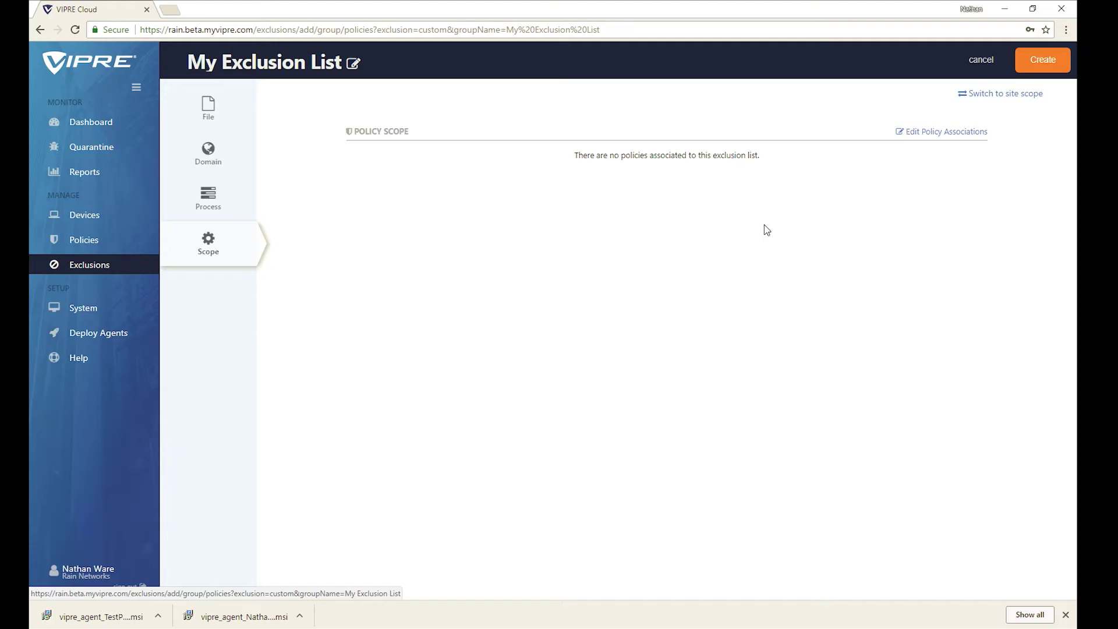
left_click(930, 132)
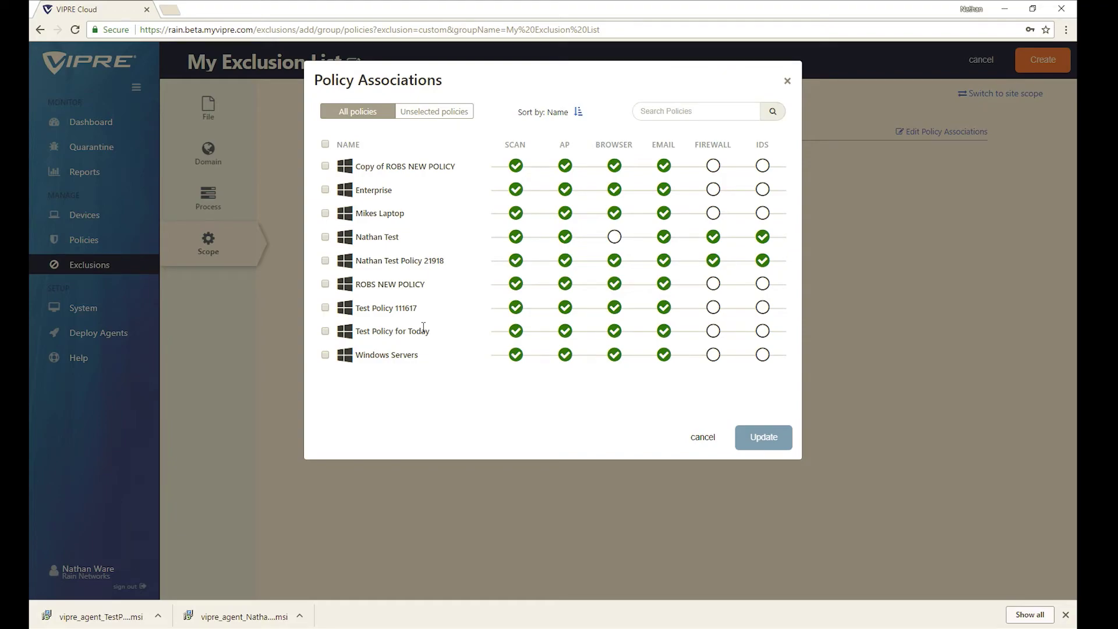
left_click_drag(432, 333, 357, 332)
left_click(325, 333)
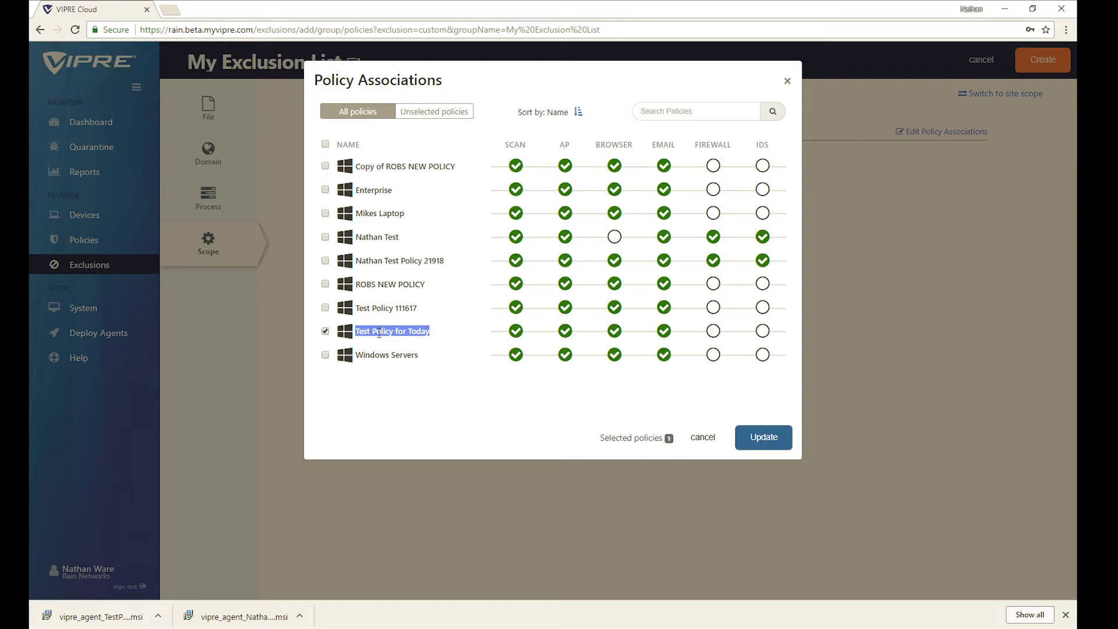
left_click(438, 336)
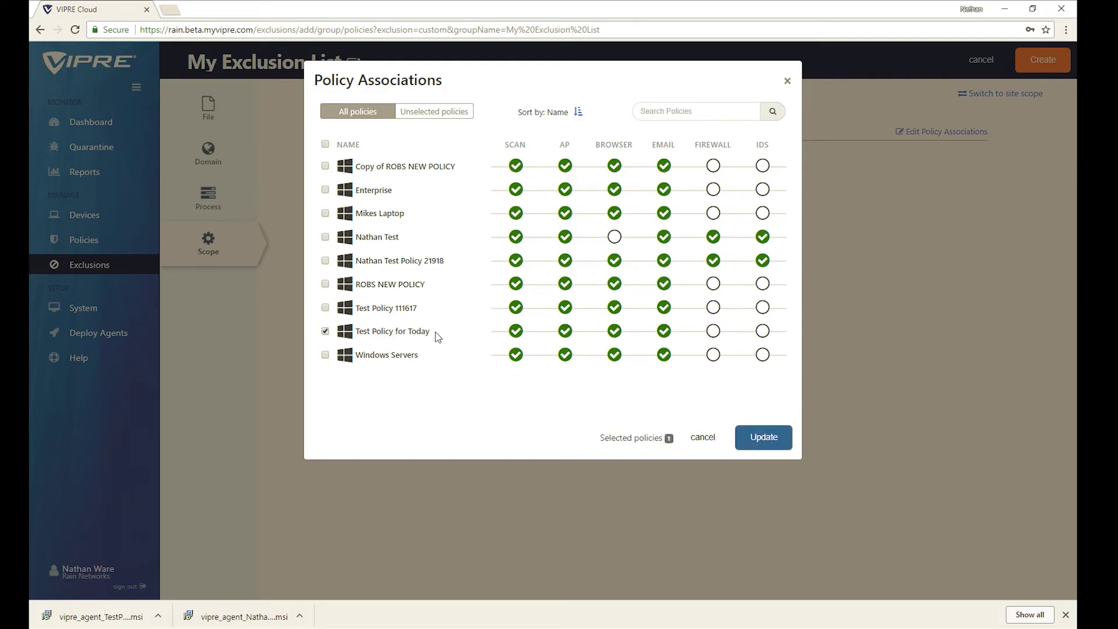
left_click_drag(431, 332, 357, 333)
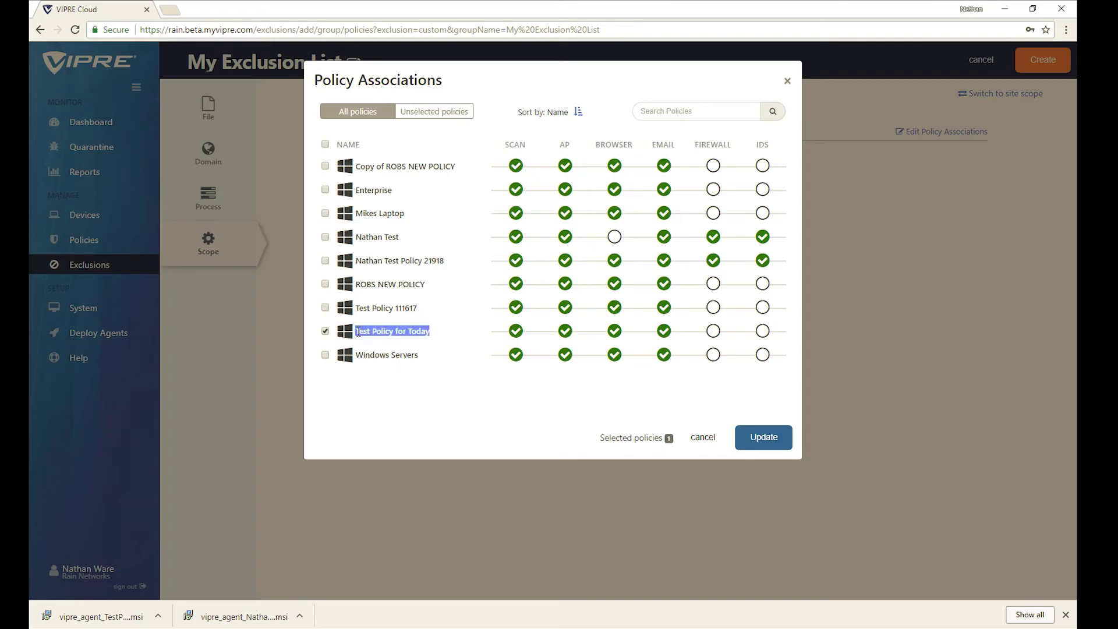
left_click(764, 440)
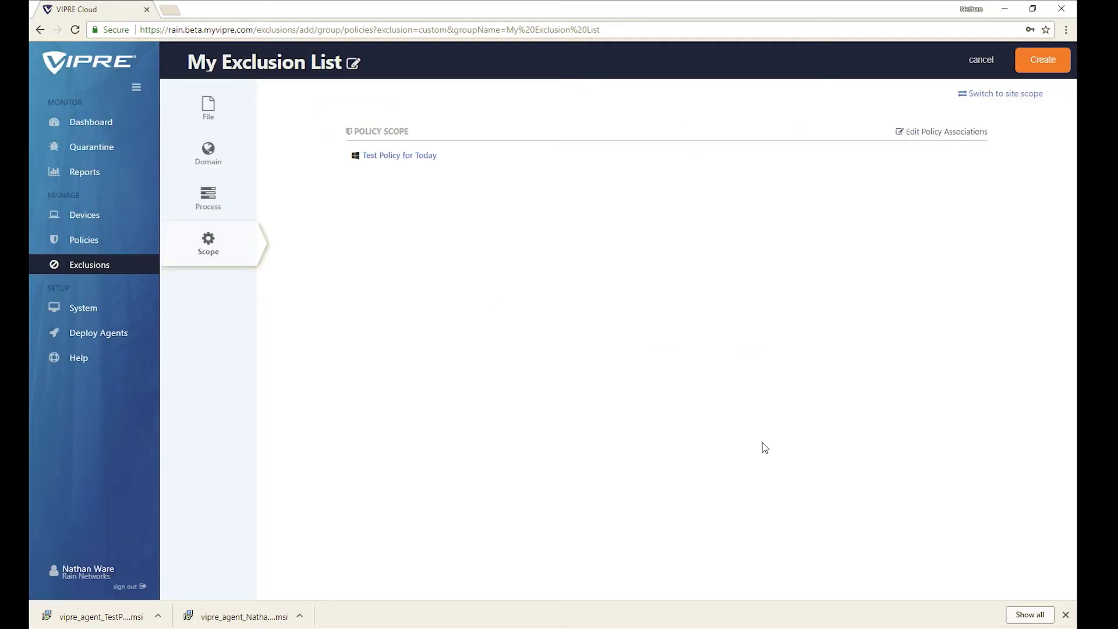
Step: Extend the list's policy associations with the Enterprise policy and the two policies listed directly beneath it
triple_click(438, 156)
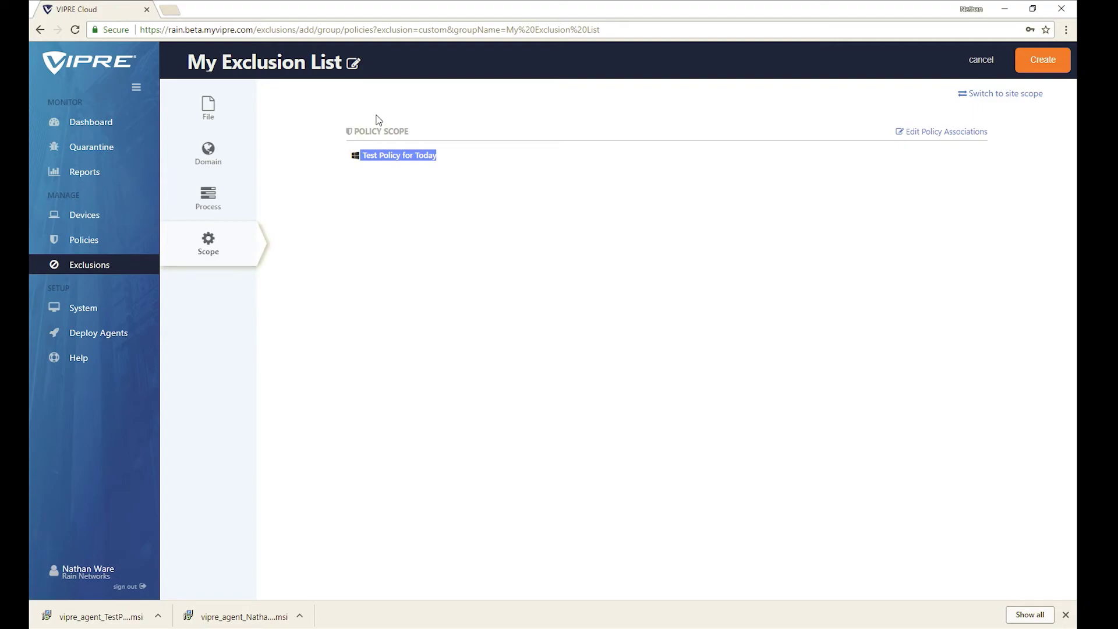
left_click(970, 133)
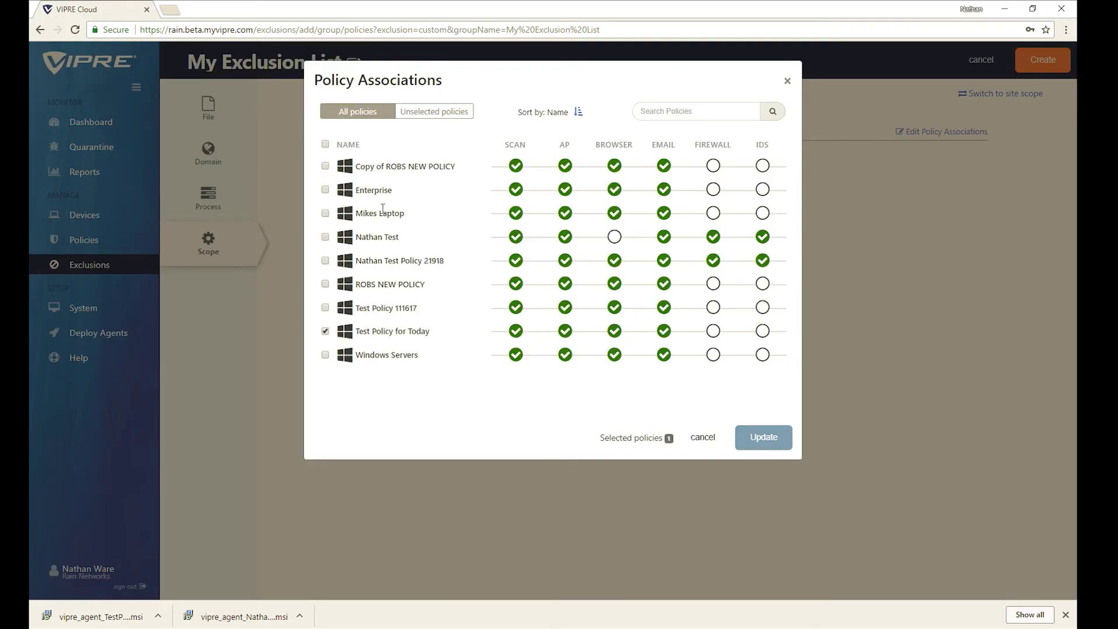
left_click(325, 189)
left_click(326, 213)
left_click(326, 237)
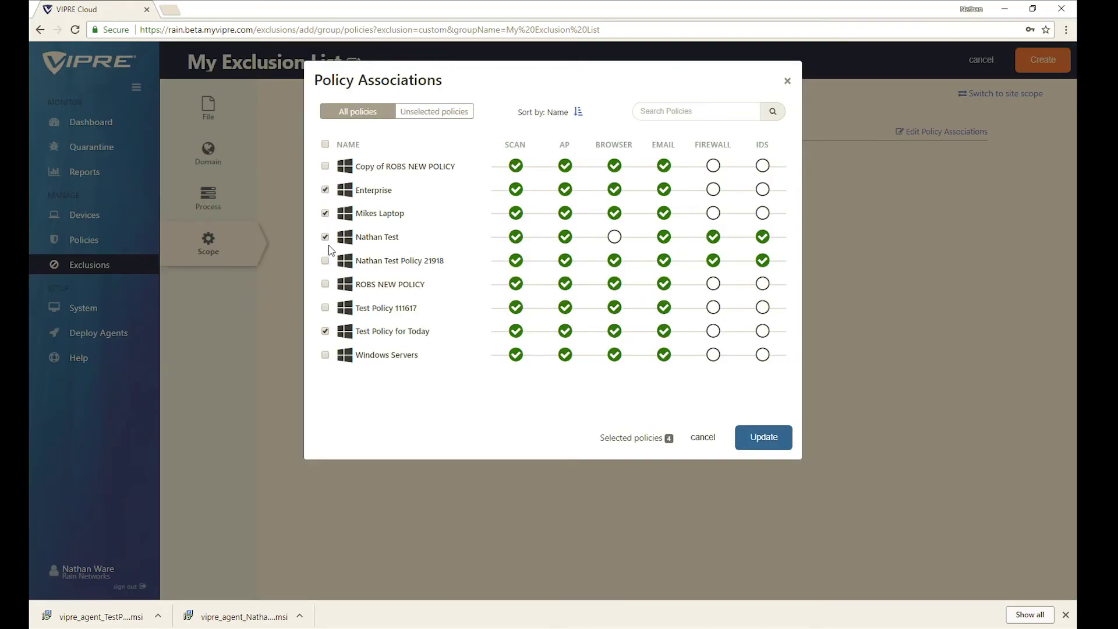
left_click(764, 438)
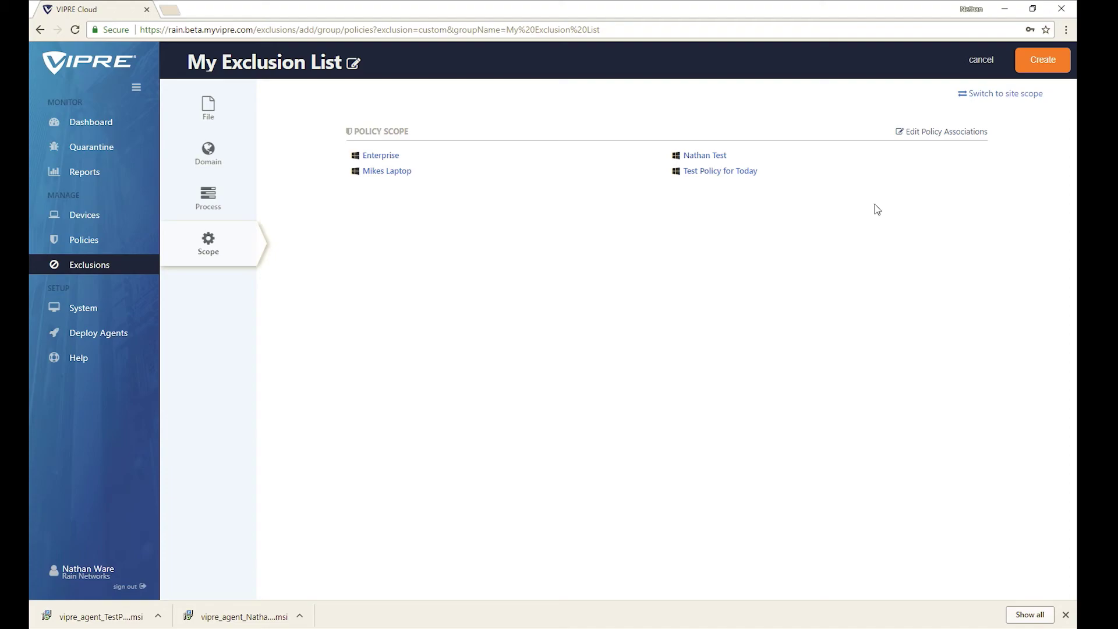
left_click(1011, 98)
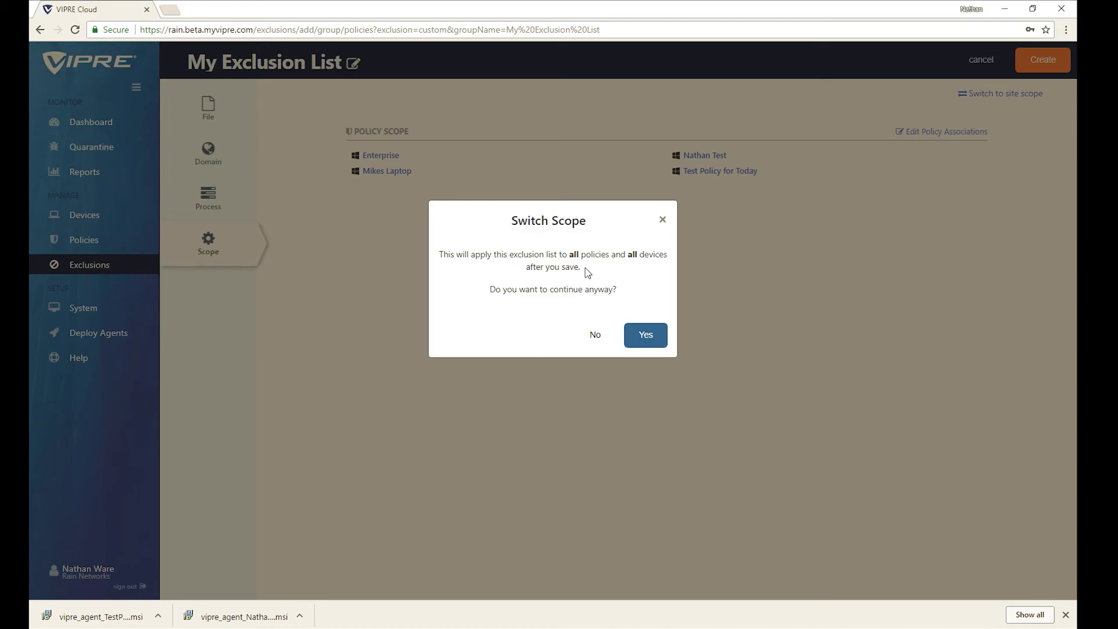
left_click_drag(580, 267, 440, 254)
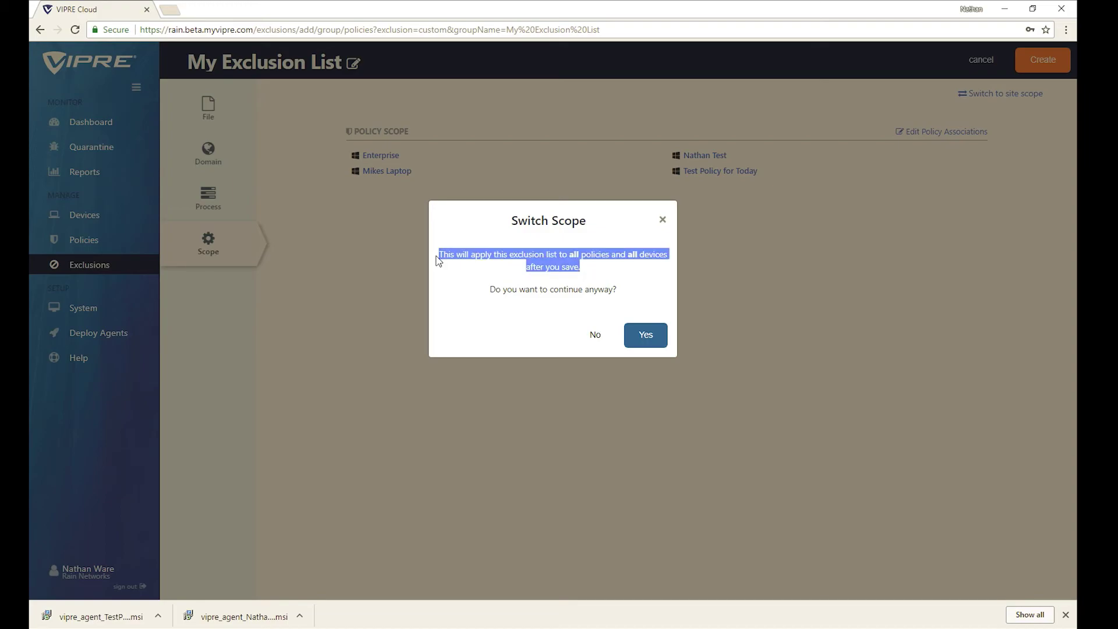
left_click(514, 269)
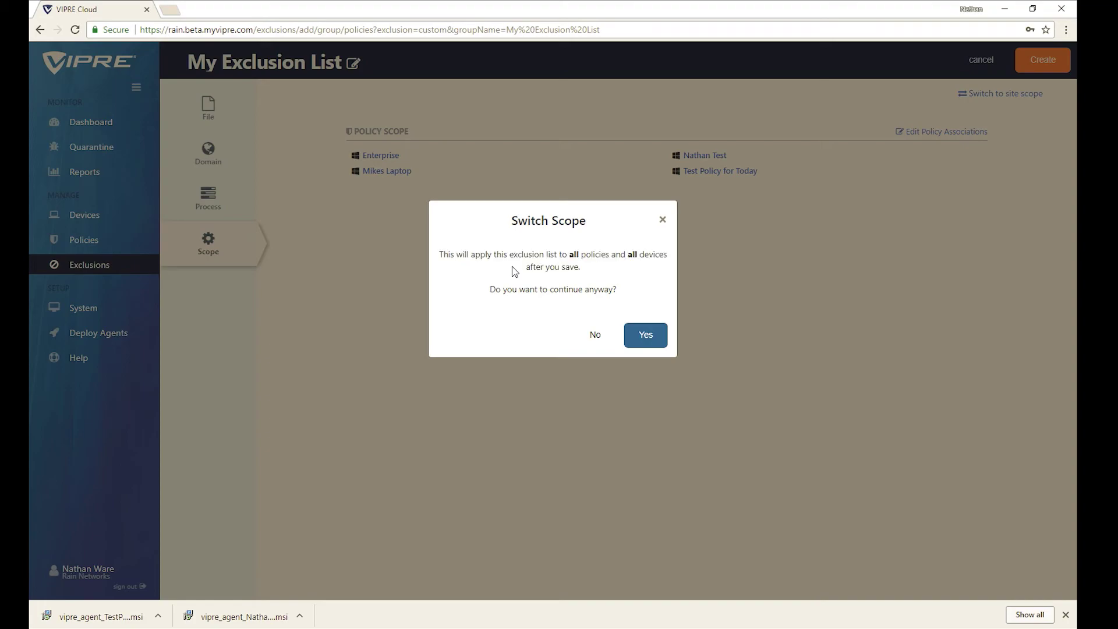
left_click(596, 341)
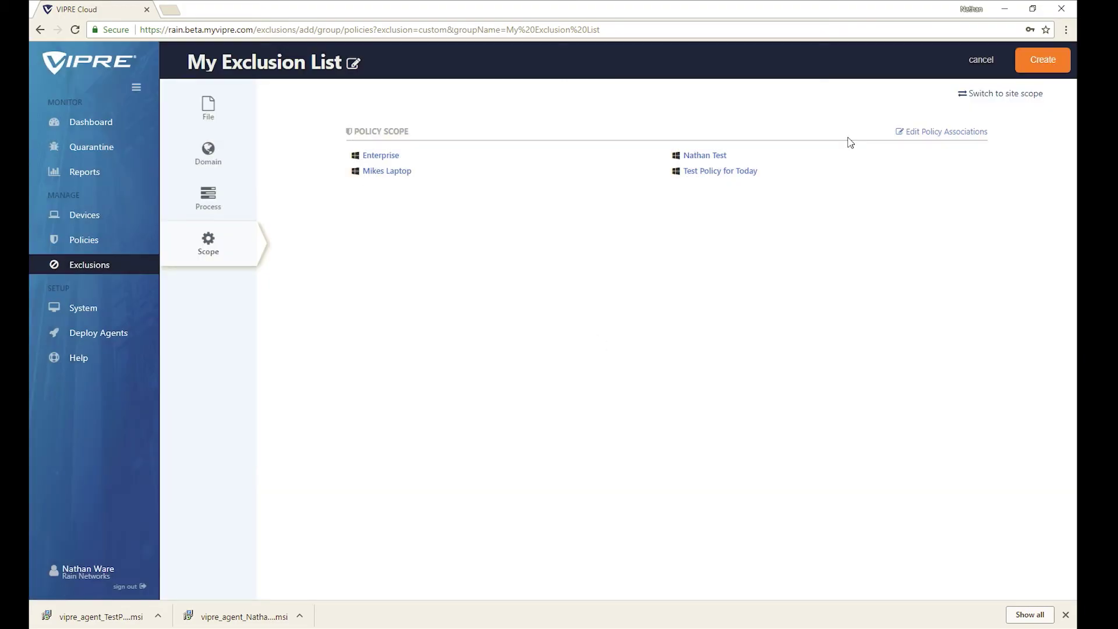
mouse_move(1007, 133)
left_mouse_down()
mouse_move(913, 134)
mouse_move(987, 135)
left_mouse_up()
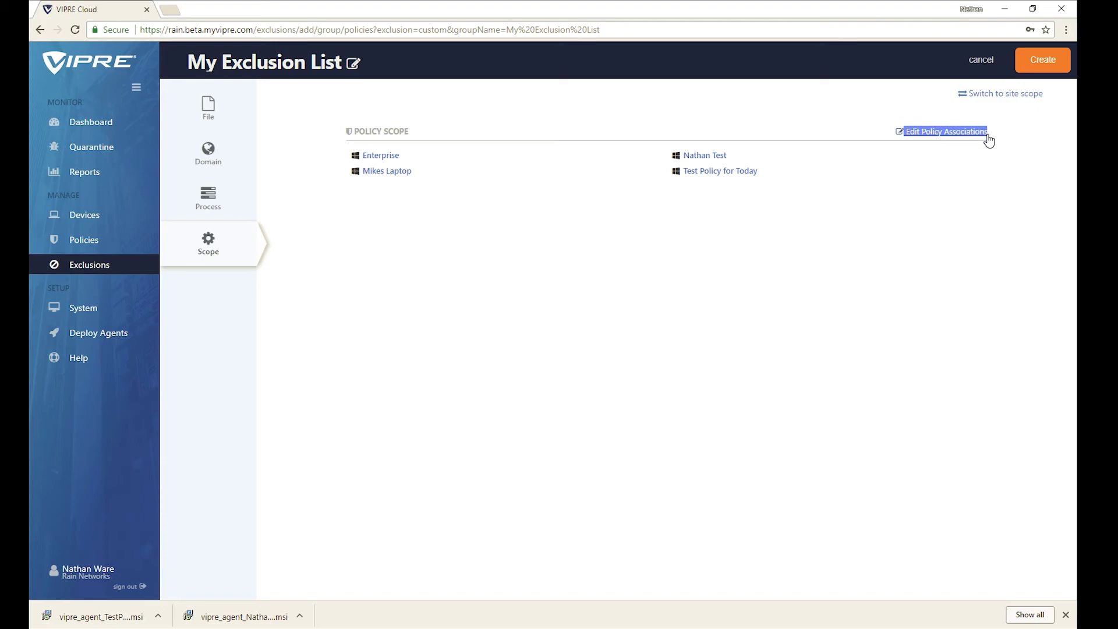